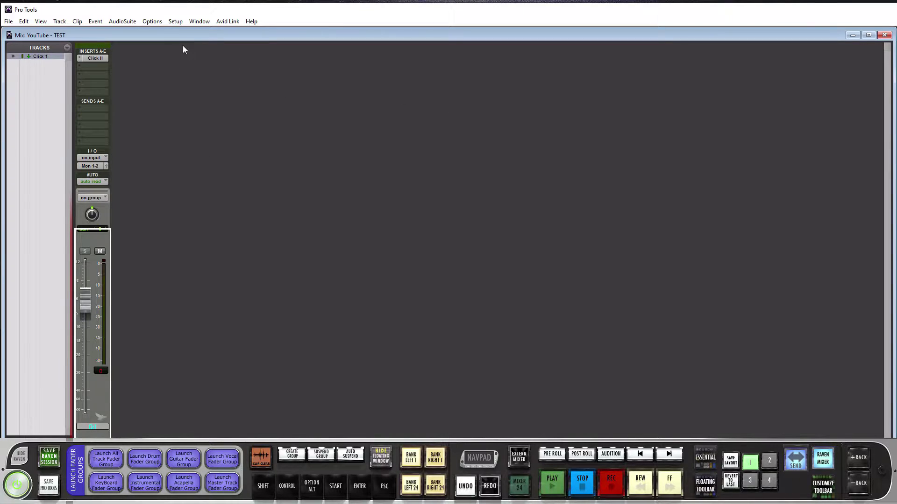
- Open Setup > I/O to list the Focusrite USB ASIO input paths, Mic 1-2 through ADAT 7-8
{"action": "left_click", "coordinate": [174, 22]}
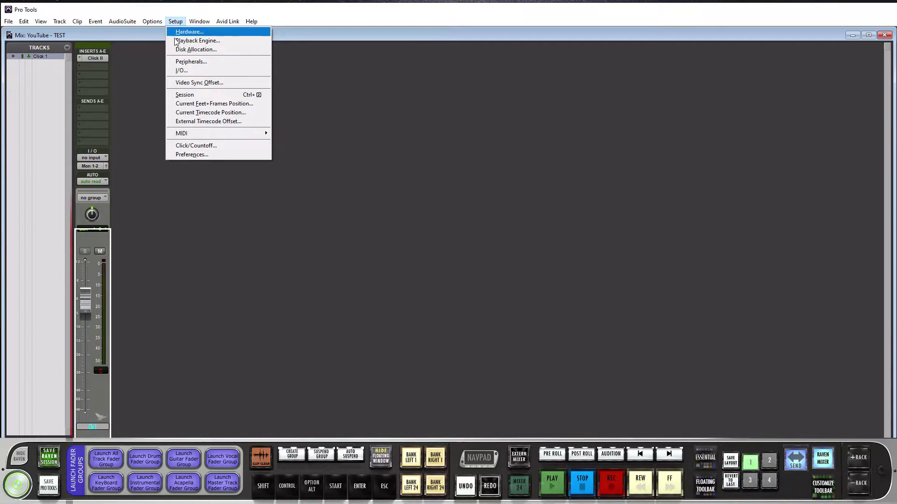
{"action": "left_click", "coordinate": [178, 72]}
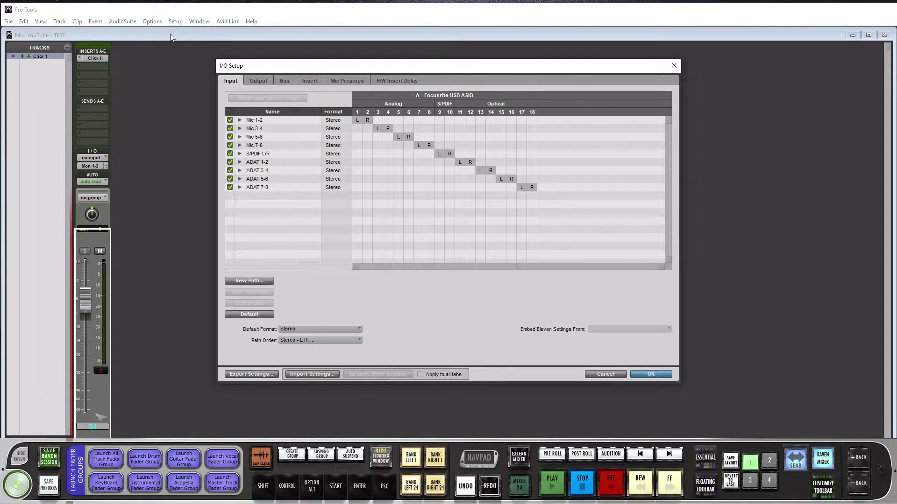
{"action": "left_click_drag", "start_coordinate": [400, 70], "coordinate": [396, 72]}
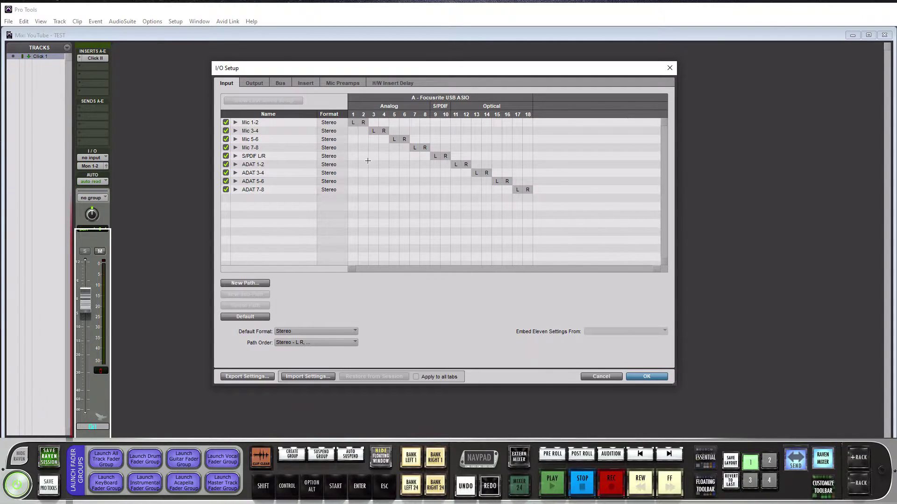
- Delete all input paths from Mic 1-2 to ADAT 7-8, then restore the default input set
{"action": "left_click", "coordinate": [260, 123]}
{"action": "left_click", "coordinate": [252, 190], "text": "shift"}
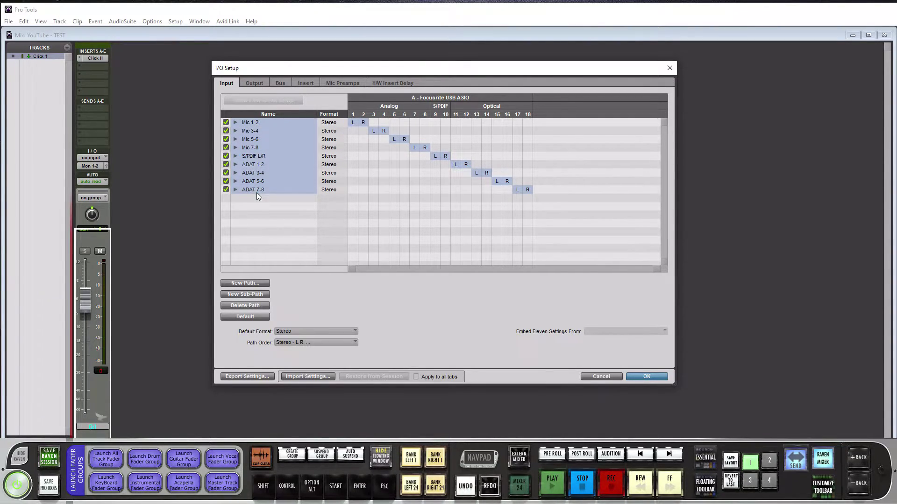
{"action": "left_click", "coordinate": [245, 305]}
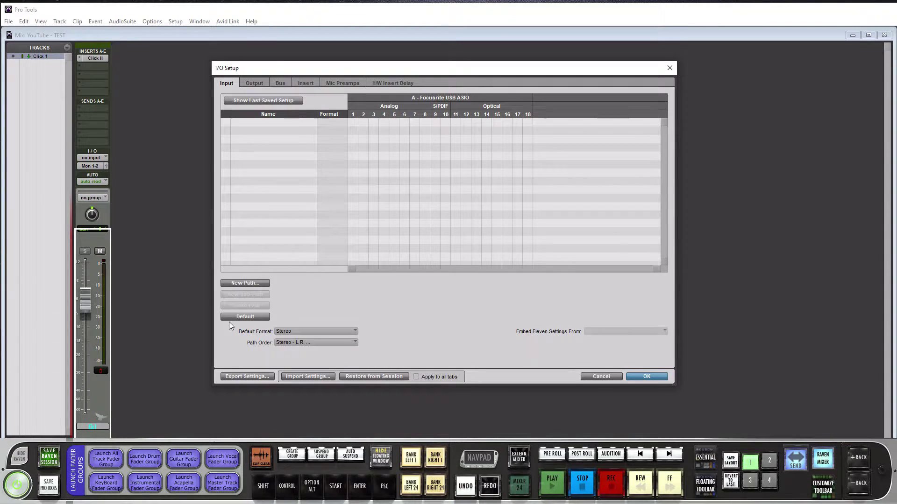
{"action": "left_click", "coordinate": [248, 317]}
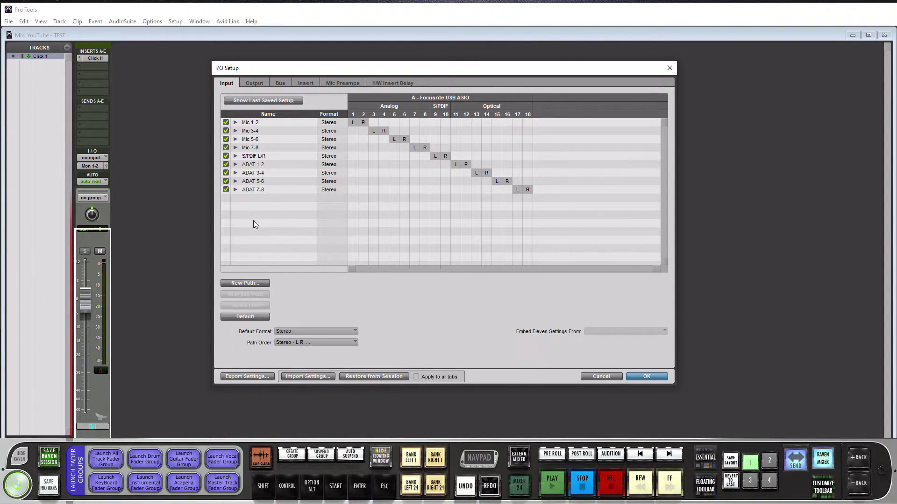
{"action": "left_click", "coordinate": [244, 283]}
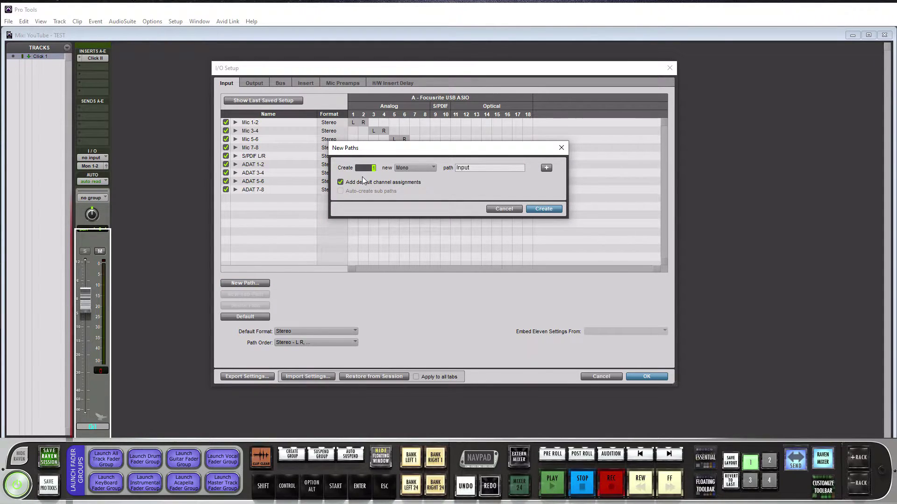
{"action": "left_click", "coordinate": [433, 169]}
{"action": "left_click", "coordinate": [450, 154]}
{"action": "left_click", "coordinate": [547, 168]}
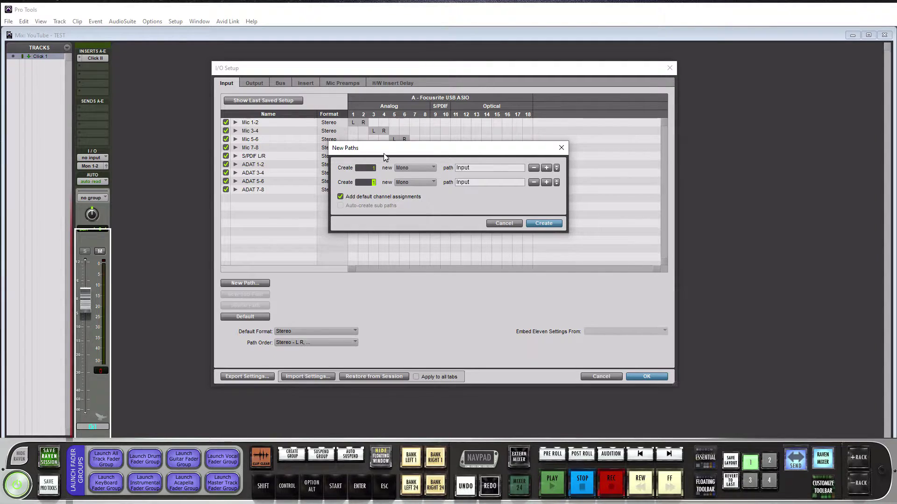
{"action": "left_click", "coordinate": [546, 182]}
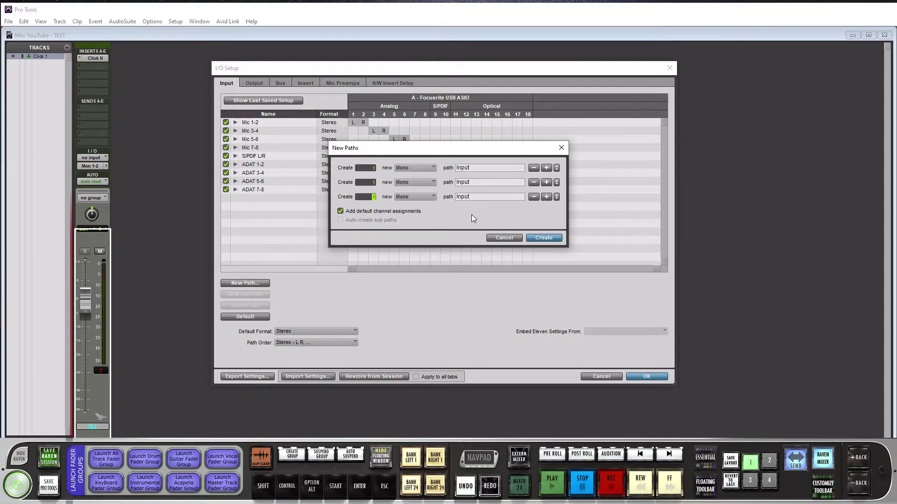
{"action": "left_click", "coordinate": [498, 239]}
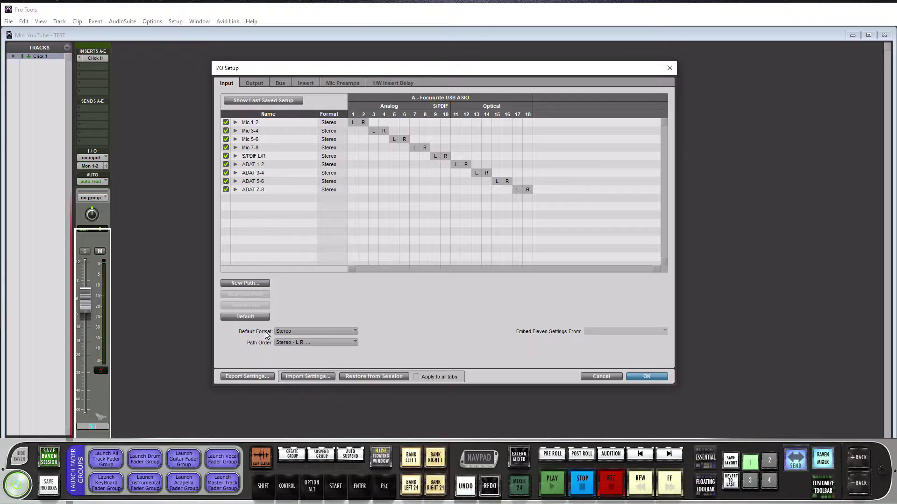
{"action": "left_click", "coordinate": [323, 332]}
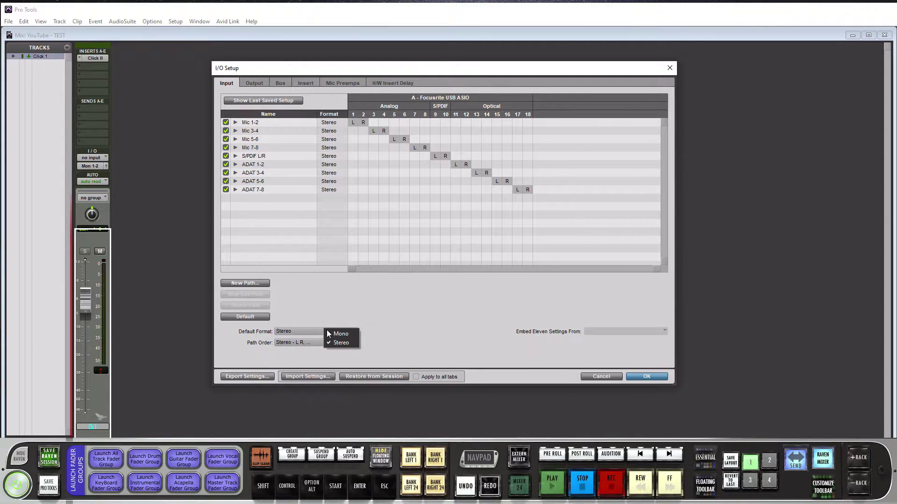
{"action": "left_click", "coordinate": [346, 323]}
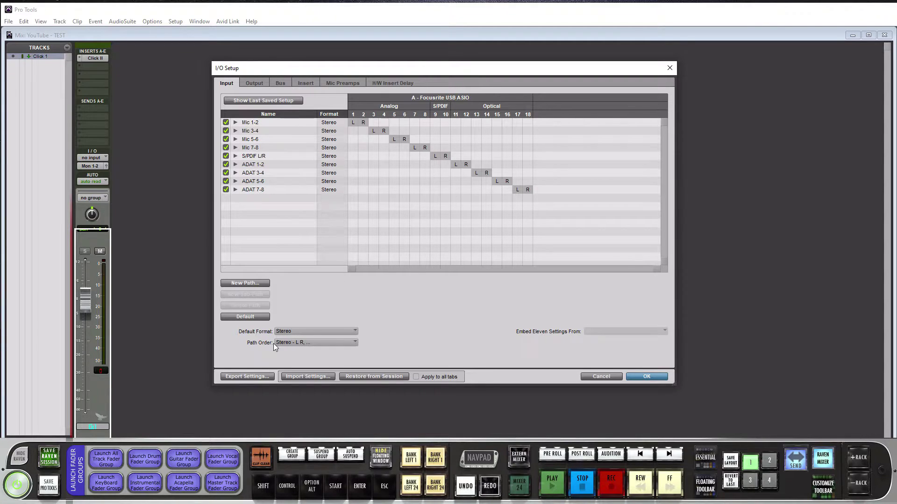
{"action": "left_click", "coordinate": [353, 343]}
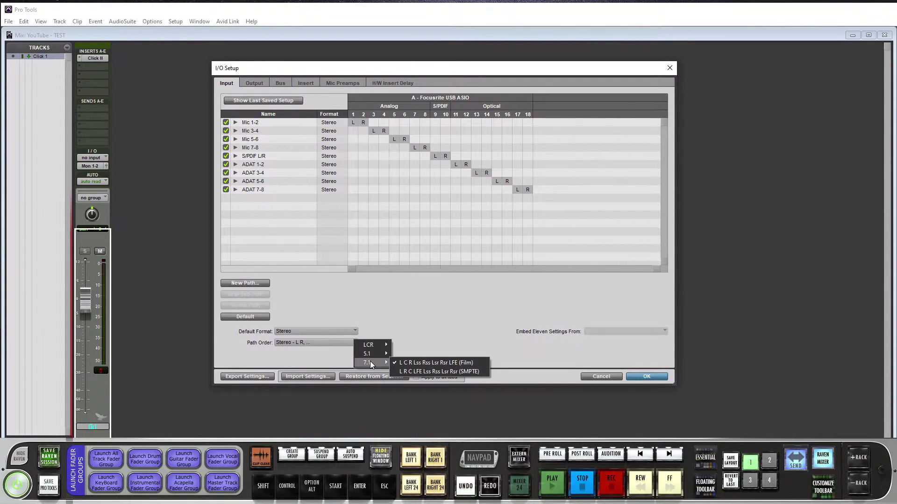
{"action": "left_click", "coordinate": [381, 317]}
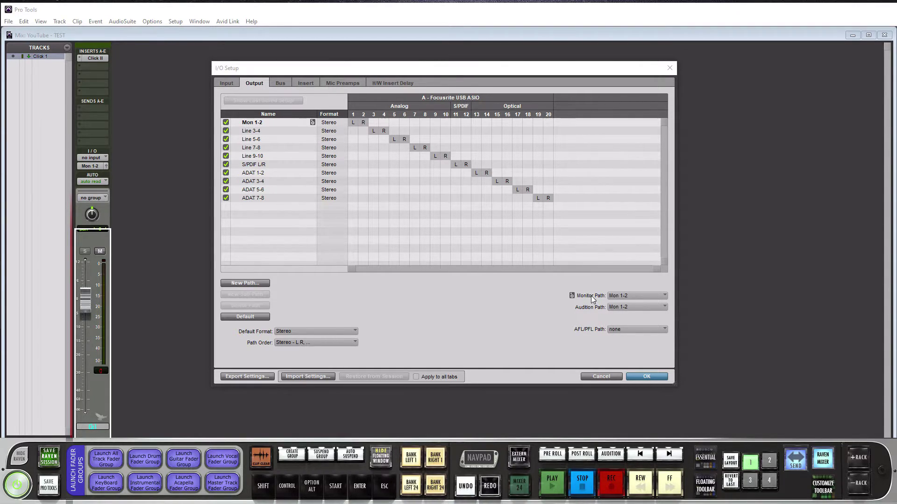
{"action": "left_click", "coordinate": [648, 297]}
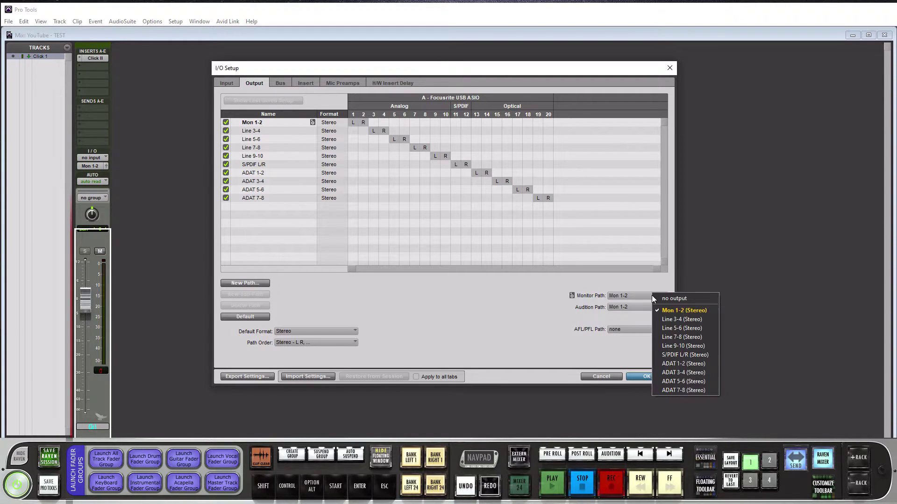
{"action": "left_click", "coordinate": [693, 317]}
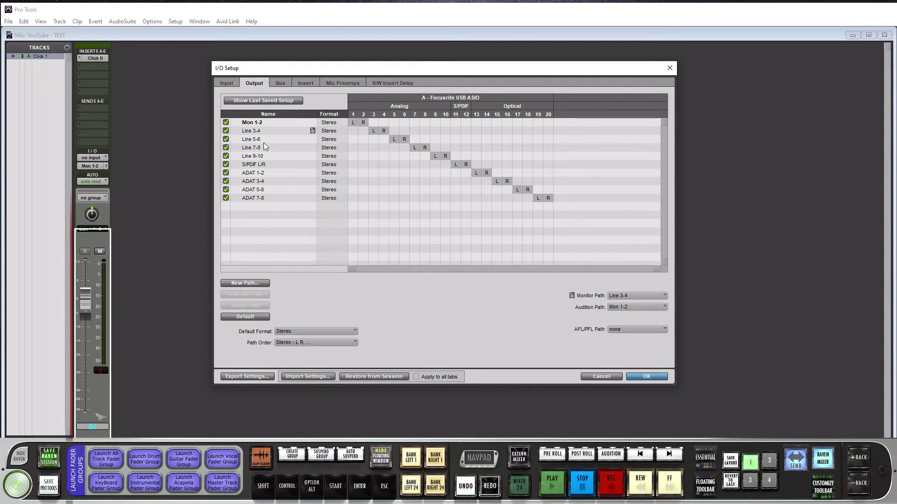
{"action": "left_click", "coordinate": [658, 298]}
{"action": "left_click", "coordinate": [674, 311]}
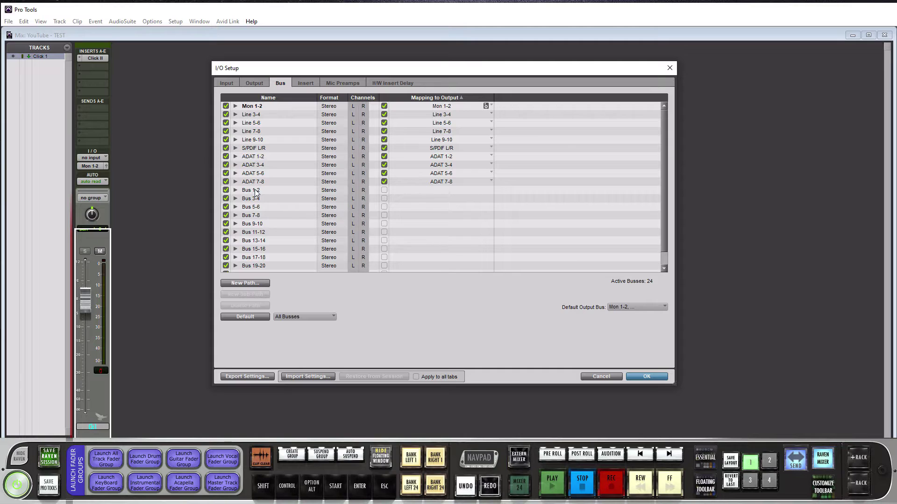
{"action": "scroll", "coordinate": [255, 191], "scroll_direction": "down", "scroll_amount": 1}
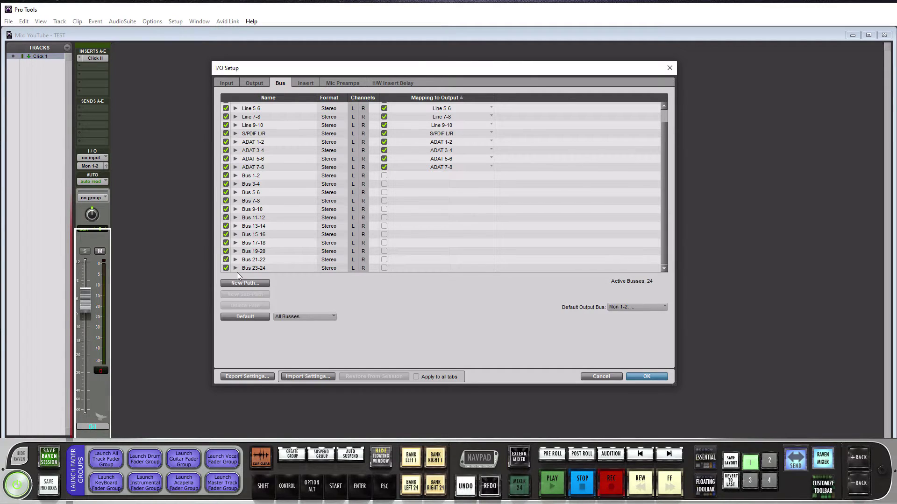
- Create new stereo busses up to Bus 71-72, then briefly expand Bus 49-50's mono sub-paths
{"action": "left_click", "coordinate": [247, 284]}
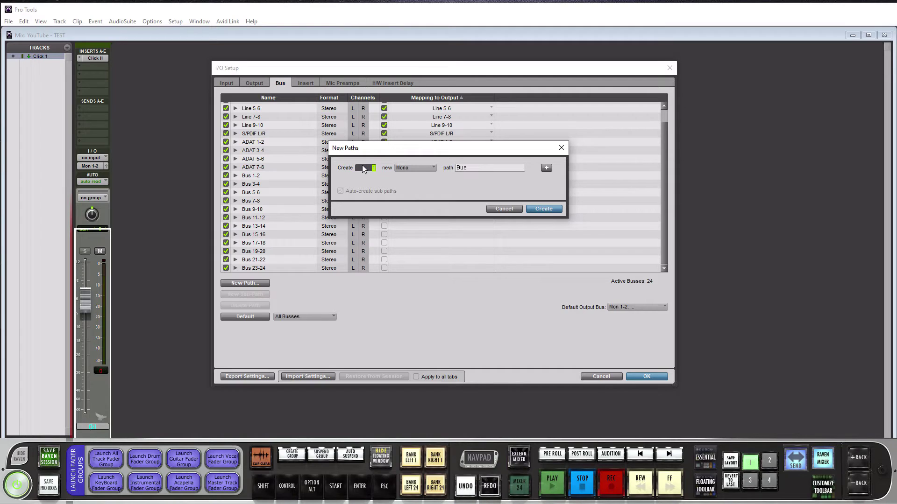
{"action": "left_click", "coordinate": [431, 167]}
{"action": "left_click", "coordinate": [436, 178]}
{"action": "left_click", "coordinate": [542, 210]}
{"action": "scroll", "coordinate": [285, 202], "scroll_direction": "down", "scroll_amount": 6}
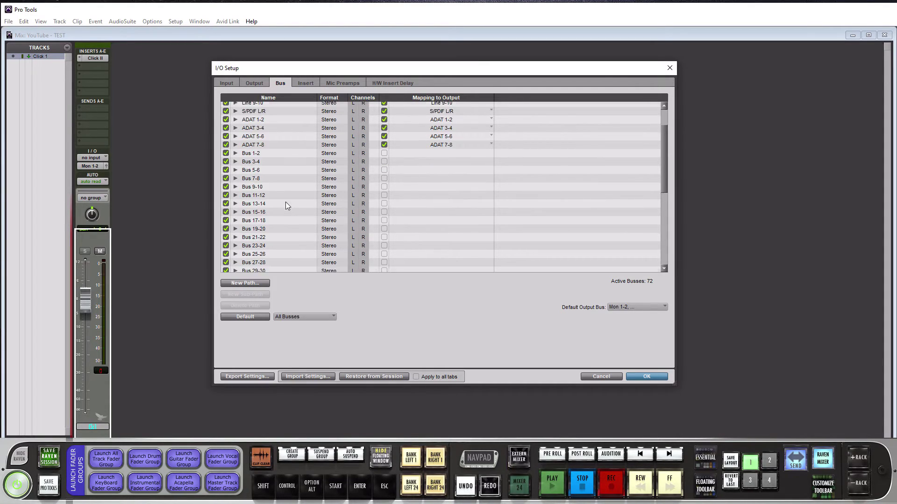
{"action": "scroll", "coordinate": [281, 201], "scroll_direction": "up", "scroll_amount": 6}
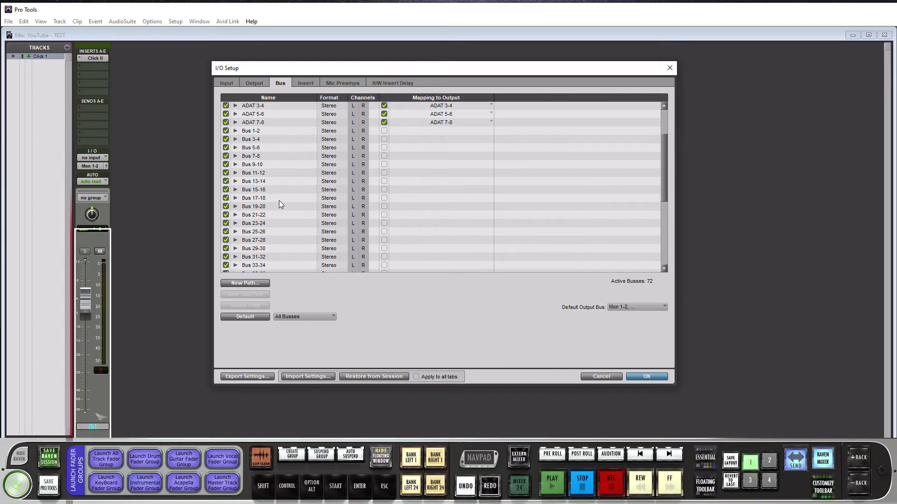
{"action": "scroll", "coordinate": [279, 200], "scroll_direction": "down", "scroll_amount": 8}
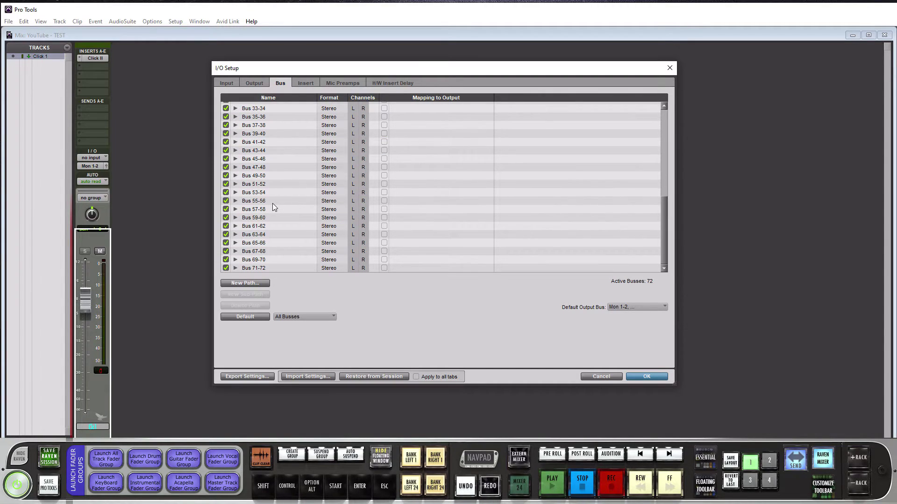
{"action": "left_click", "coordinate": [236, 175]}
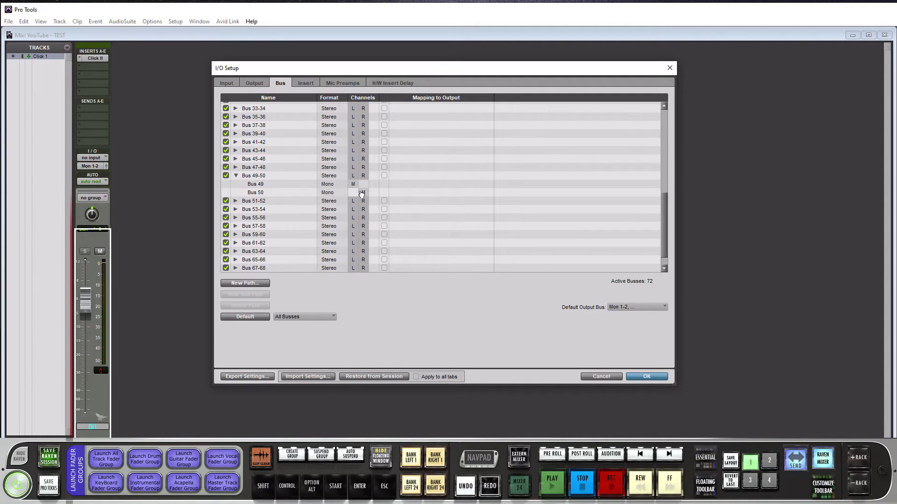
{"action": "left_click", "coordinate": [235, 176]}
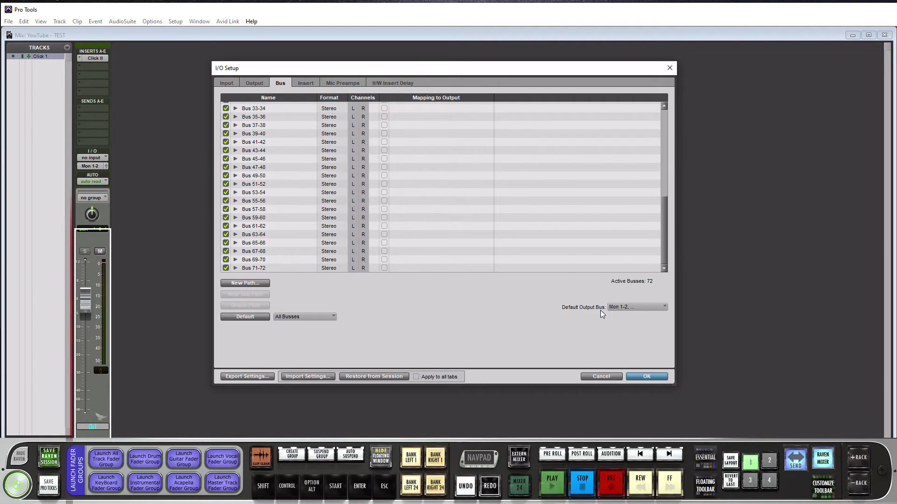
- Set the default output bus to Stereo > output > Mon 1-2 (Stereo)
{"action": "left_click", "coordinate": [662, 307]}
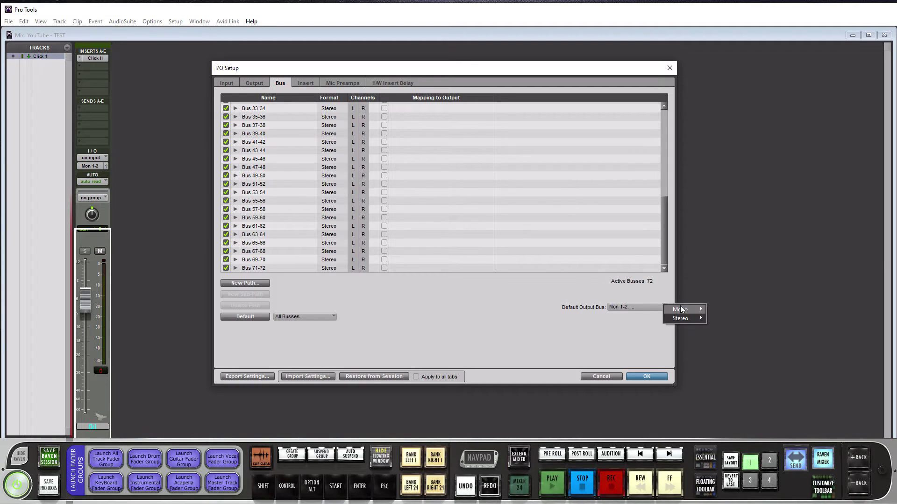
{"action": "mouse_move", "coordinate": [685, 318]}
{"action": "mouse_move", "coordinate": [722, 318]}
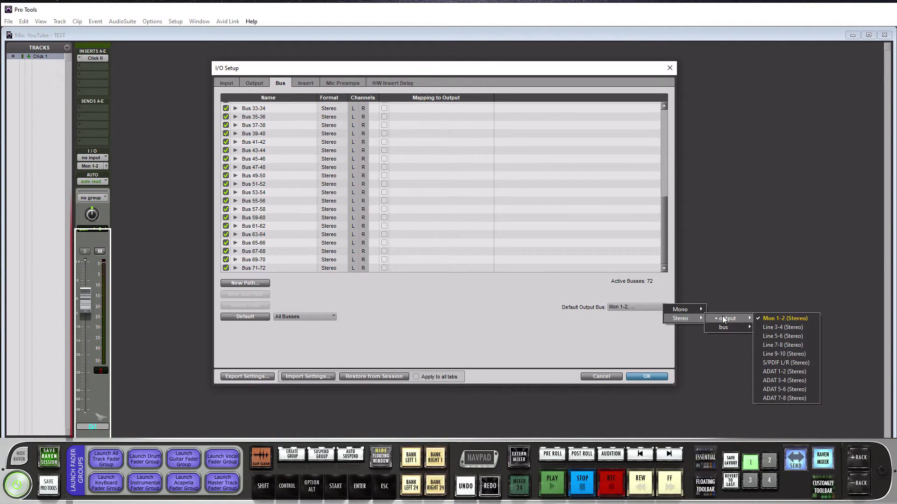
{"action": "left_click", "coordinate": [776, 318]}
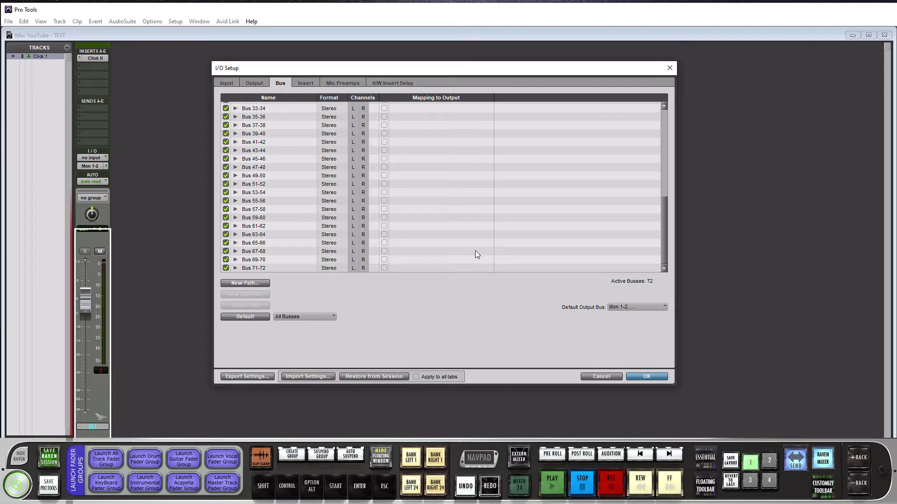
{"action": "scroll", "coordinate": [473, 227], "scroll_direction": "up", "scroll_amount": 9}
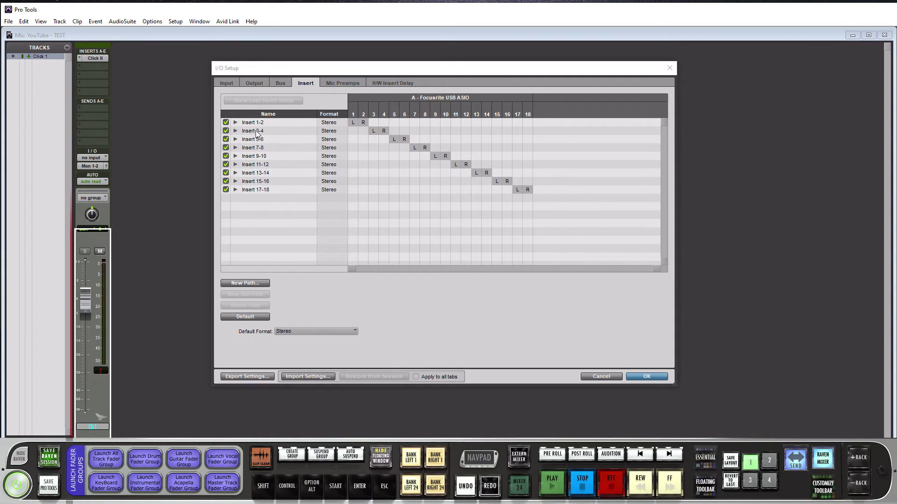
- Expand Insert 3-4 to show its mono Insert 3 and Insert 4 sub-paths
{"action": "left_click", "coordinate": [236, 130]}
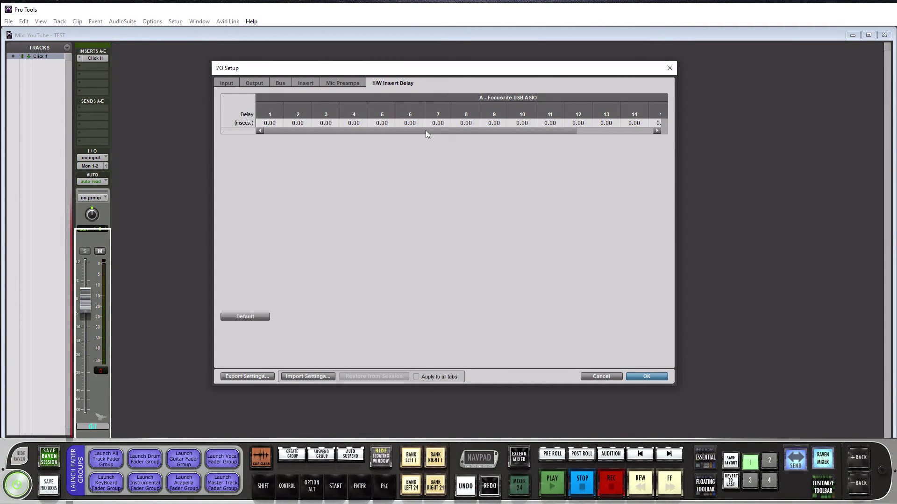
- Review the H/W Insert Delay columns, confirming every Focusrite channel reads 0.00 ms
{"action": "left_click", "coordinate": [301, 82]}
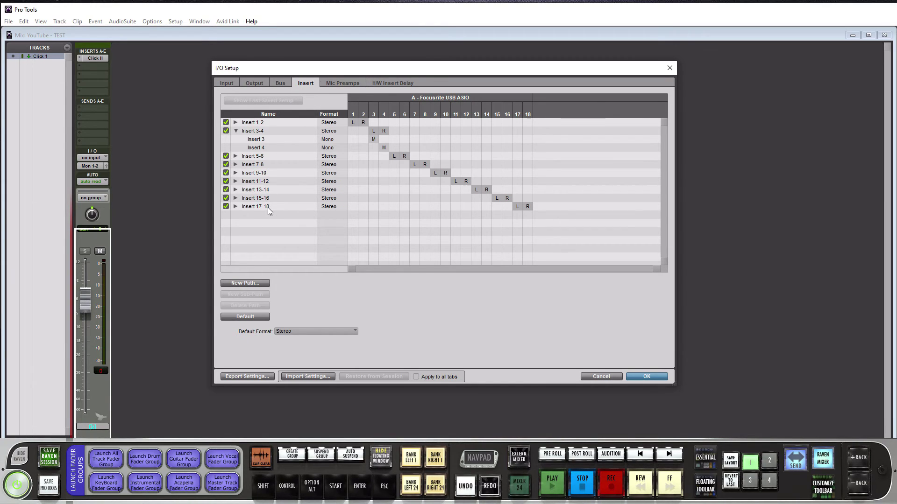
{"action": "left_click", "coordinate": [383, 83]}
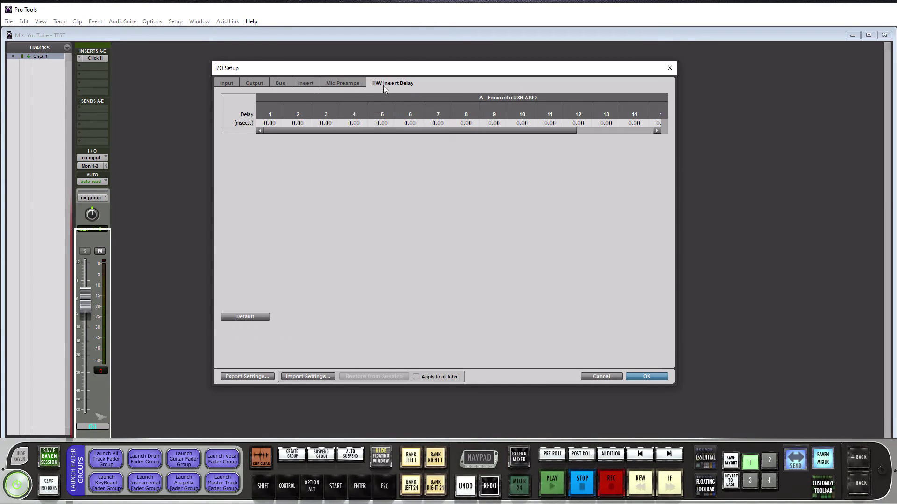
{"action": "left_click_drag", "start_coordinate": [378, 131], "coordinate": [687, 122]}
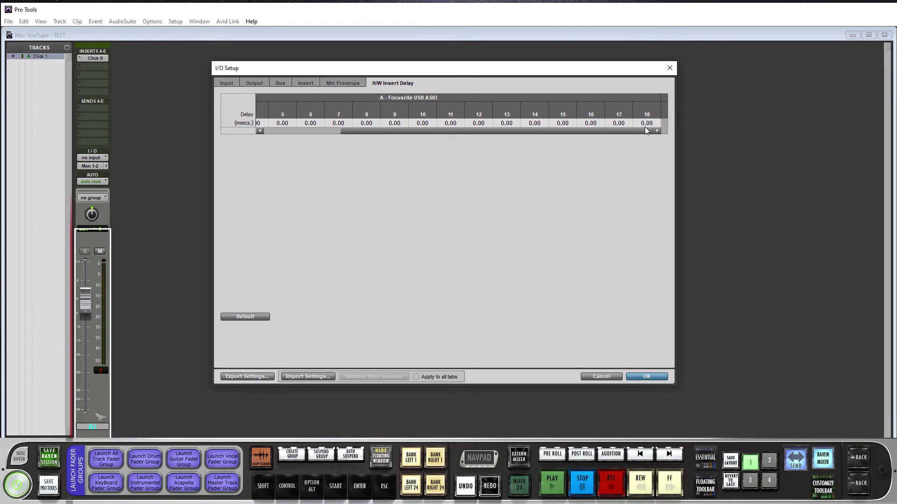
{"action": "left_click_drag", "start_coordinate": [343, 131], "coordinate": [255, 133]}
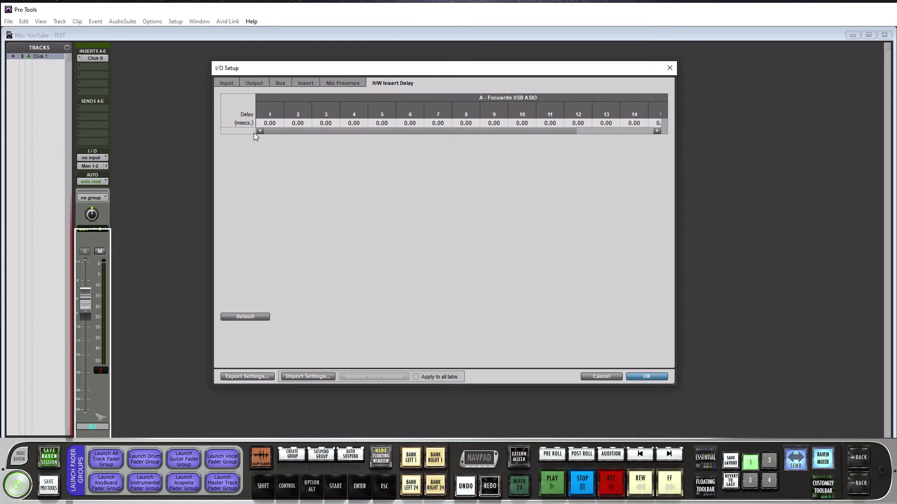